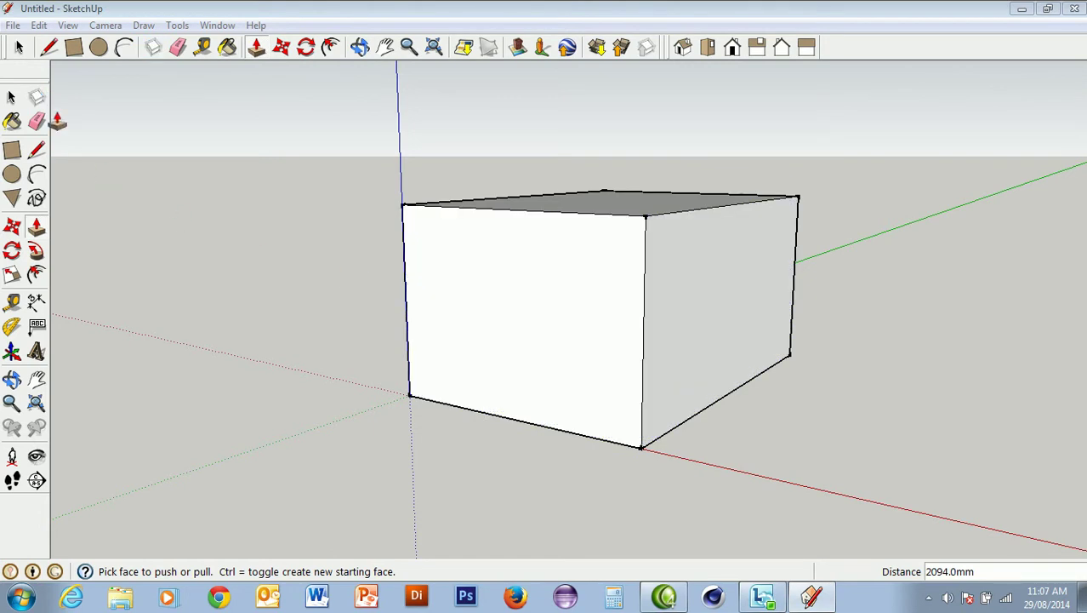
Switch from Push/Pull to the Select tool now that the box is extruded
left_click(19, 46)
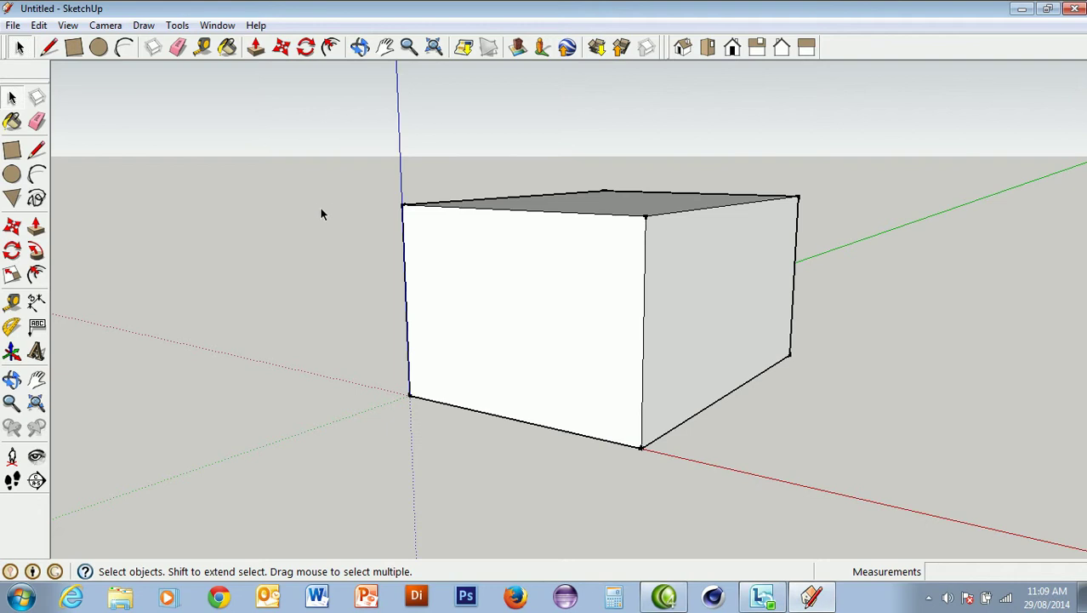
Open Chrome and try loading maps.google.co.au
left_click(219, 596)
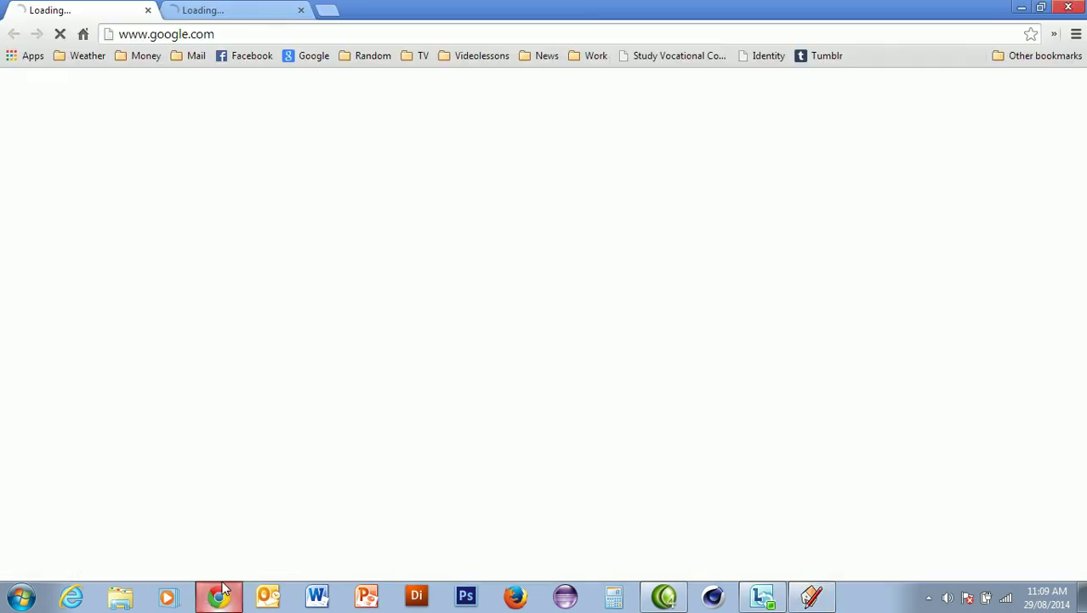
left_click(677, 36)
type("ma")
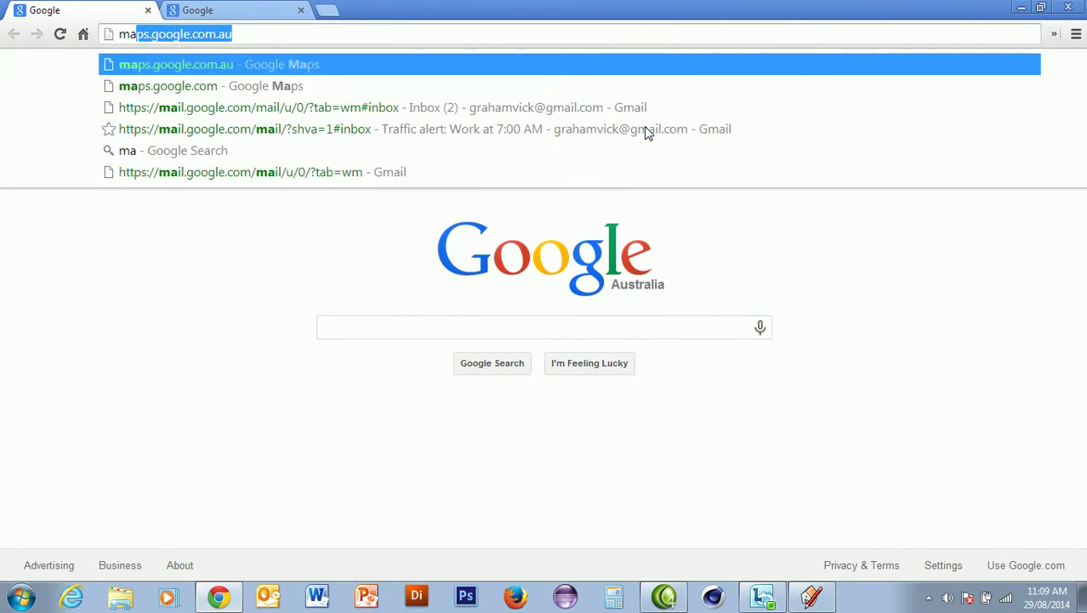
type("ps.go")
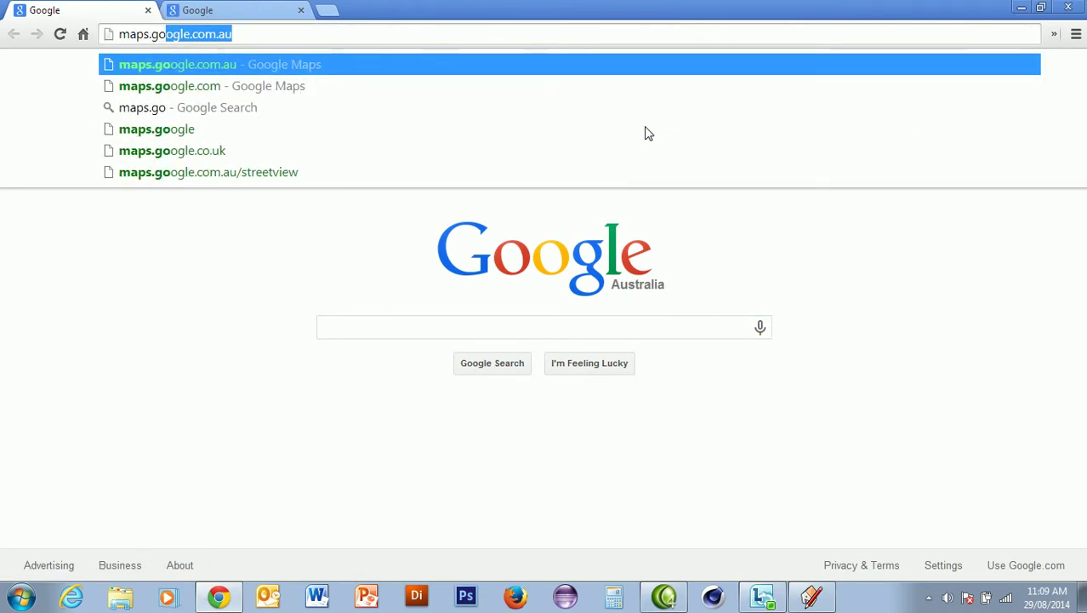
type("ogle.co,")
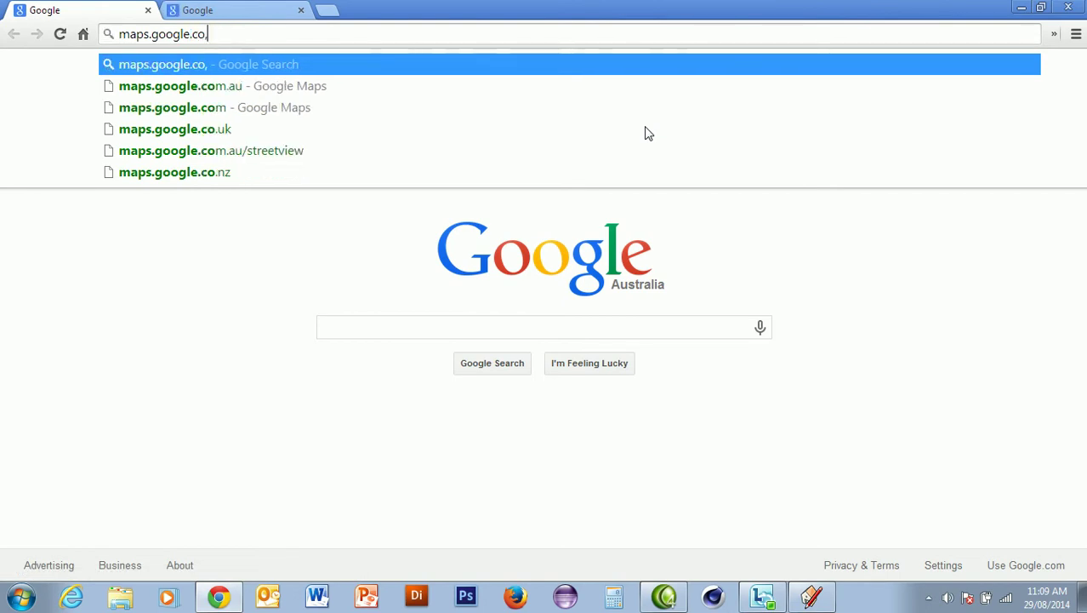
key("BackSpace")
type(".")
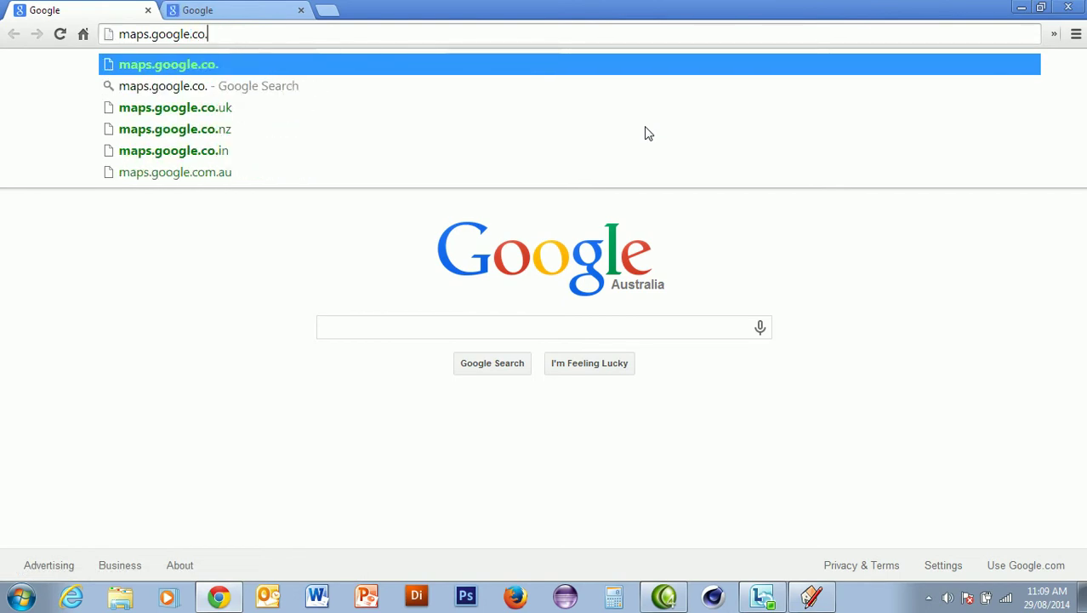
type("au")
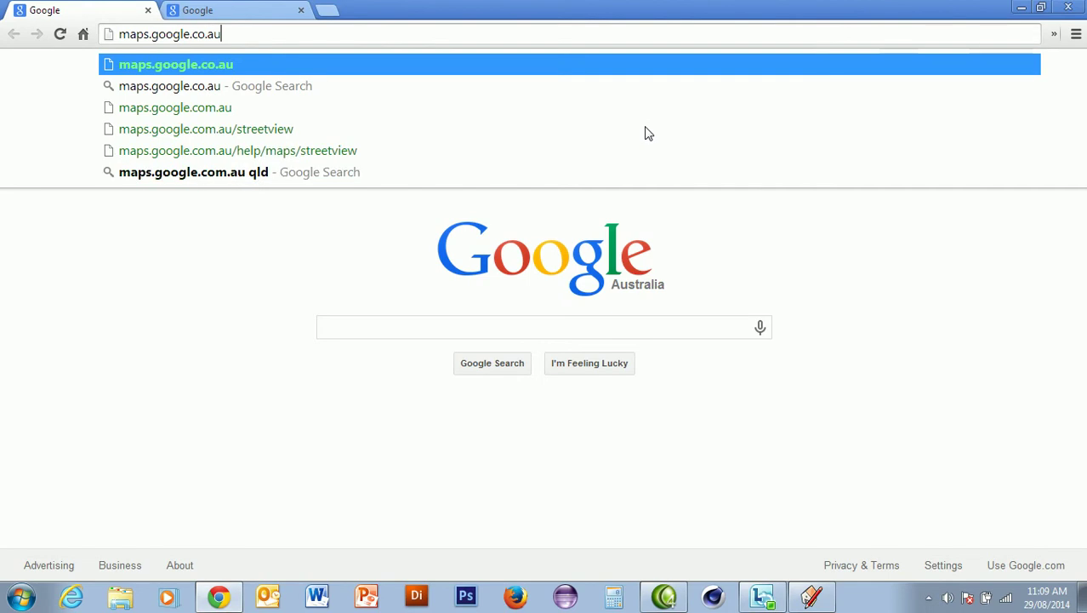
key("Return")
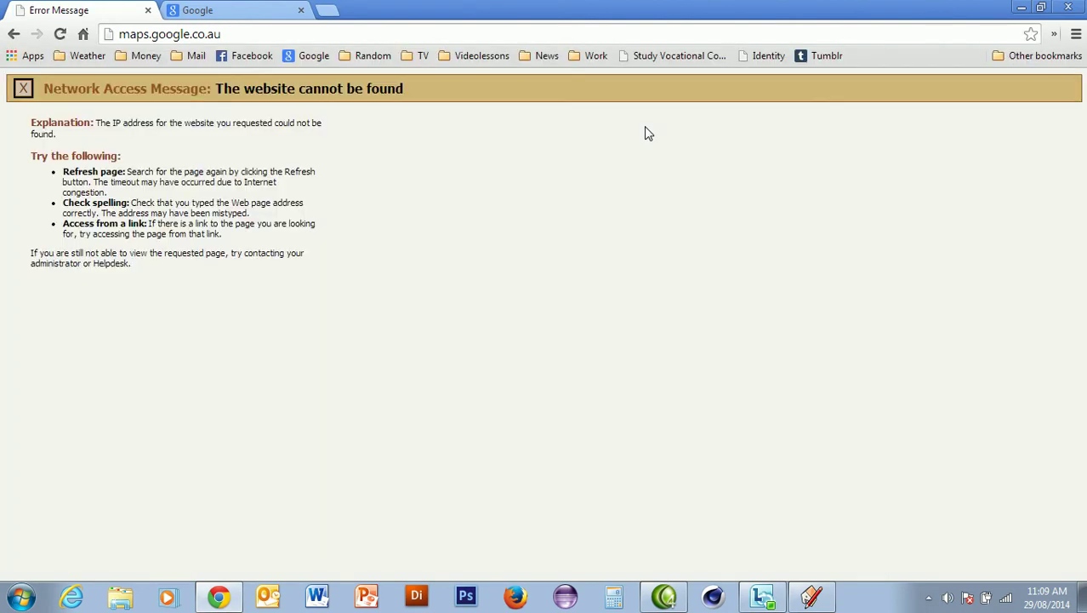
Correct the address to maps.google.com.au and load it
left_click(204, 34)
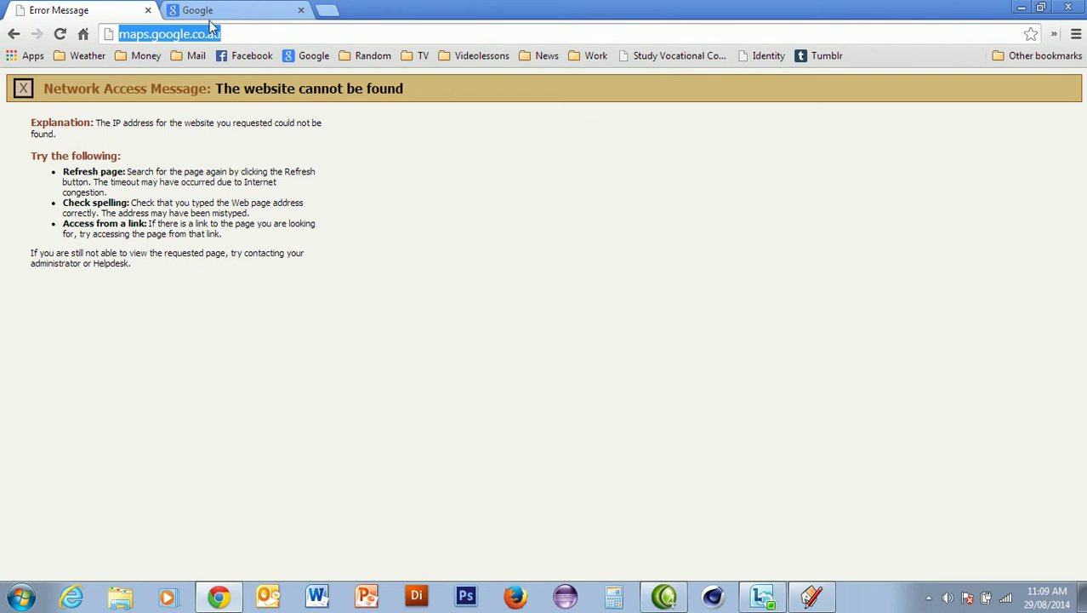
left_click(204, 34)
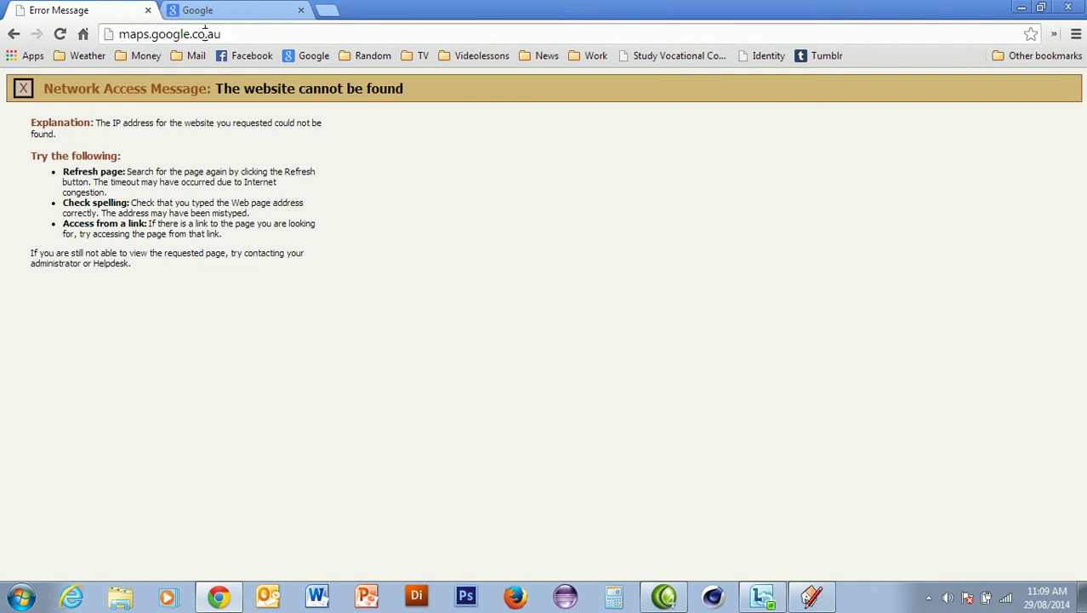
type("m")
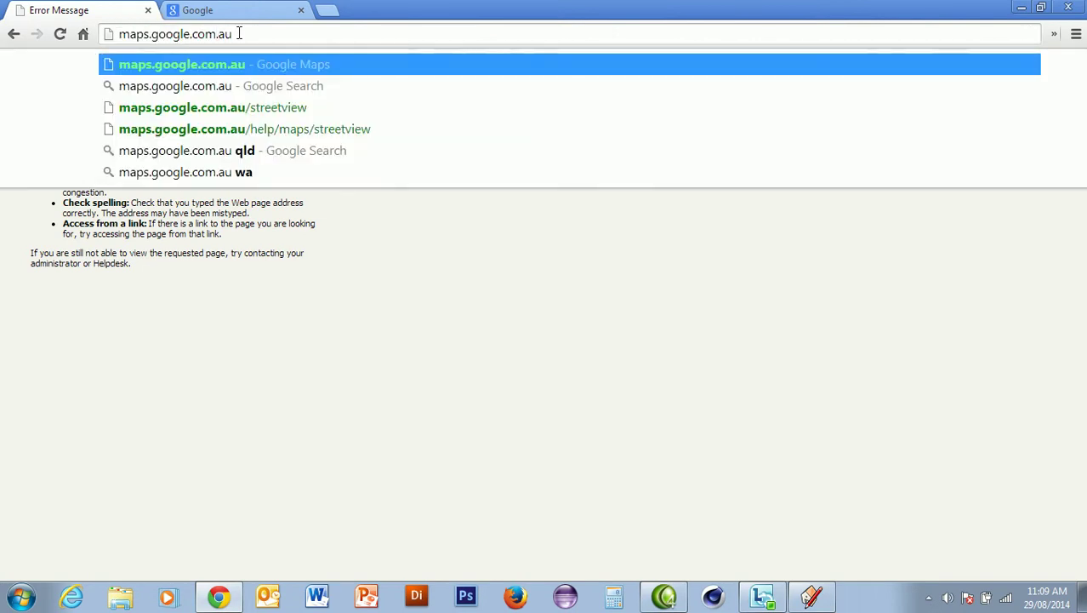
key("Return")
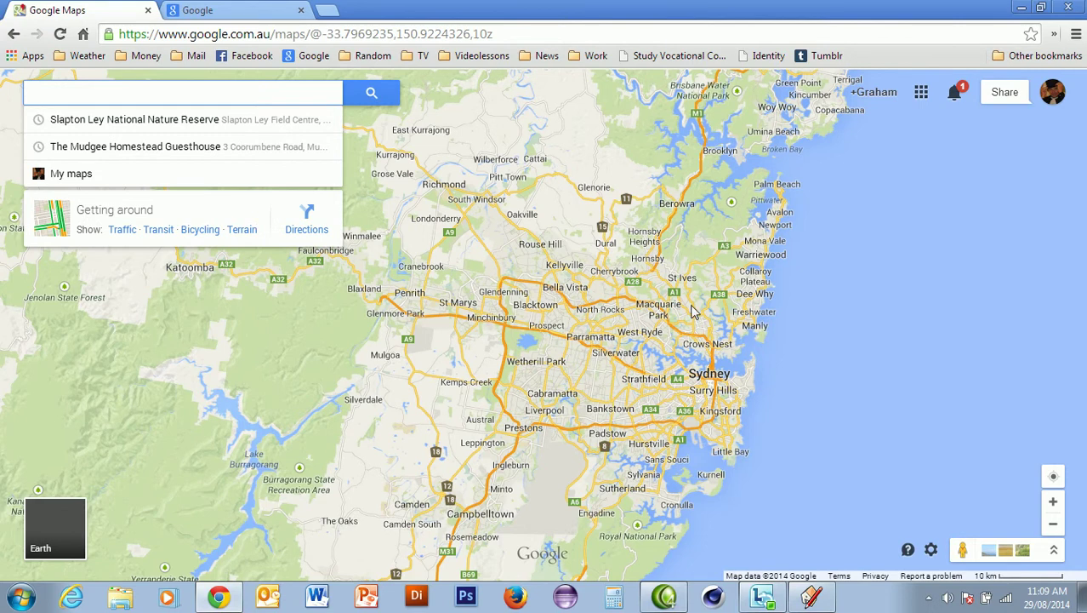
Zoom and pan the map from Sydney to street level over Hornsby College, Hornsby
scroll(696, 304, "up", 1)
scroll(696, 304, "up", 3)
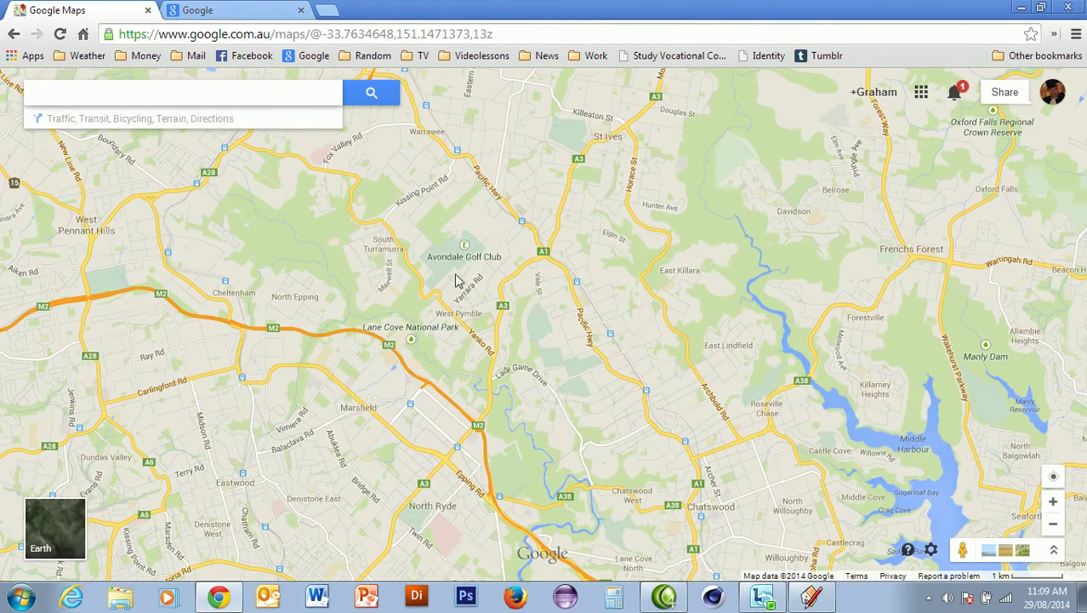
left_click_drag(600, 218, 492, 387)
left_click_drag(265, 176, 539, 338)
scroll(460, 317, "up", 3)
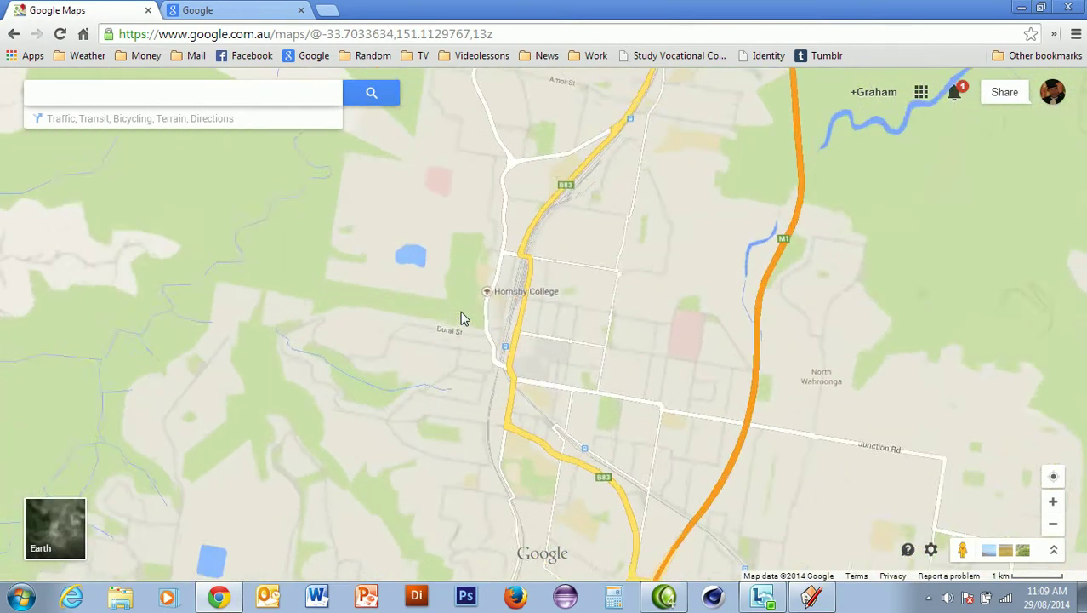
left_click_drag(564, 304, 638, 377)
scroll(572, 293, "up", 2)
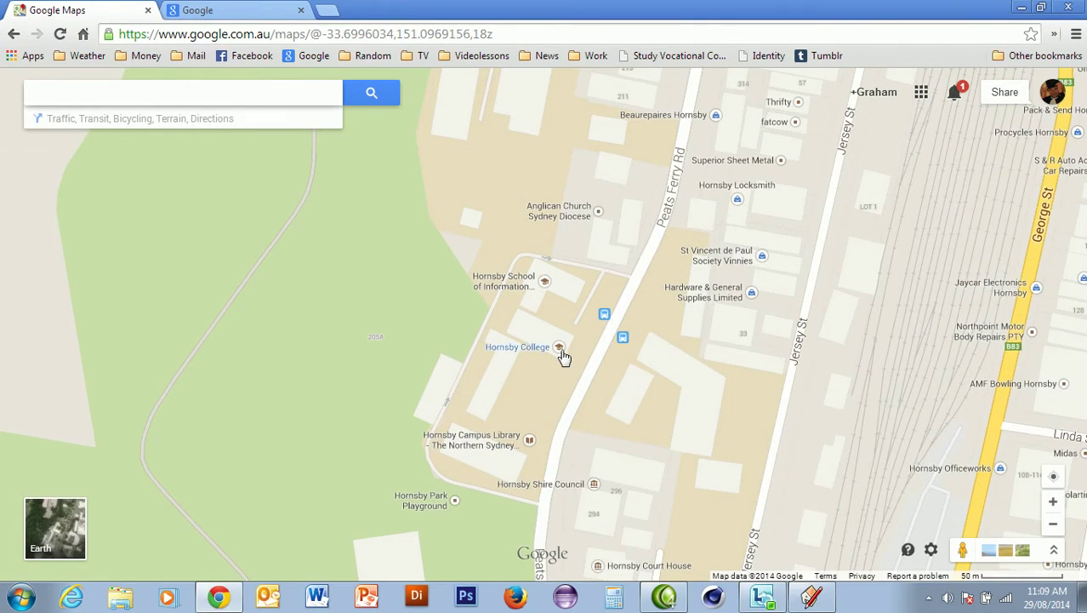
mouse_move(561, 352)
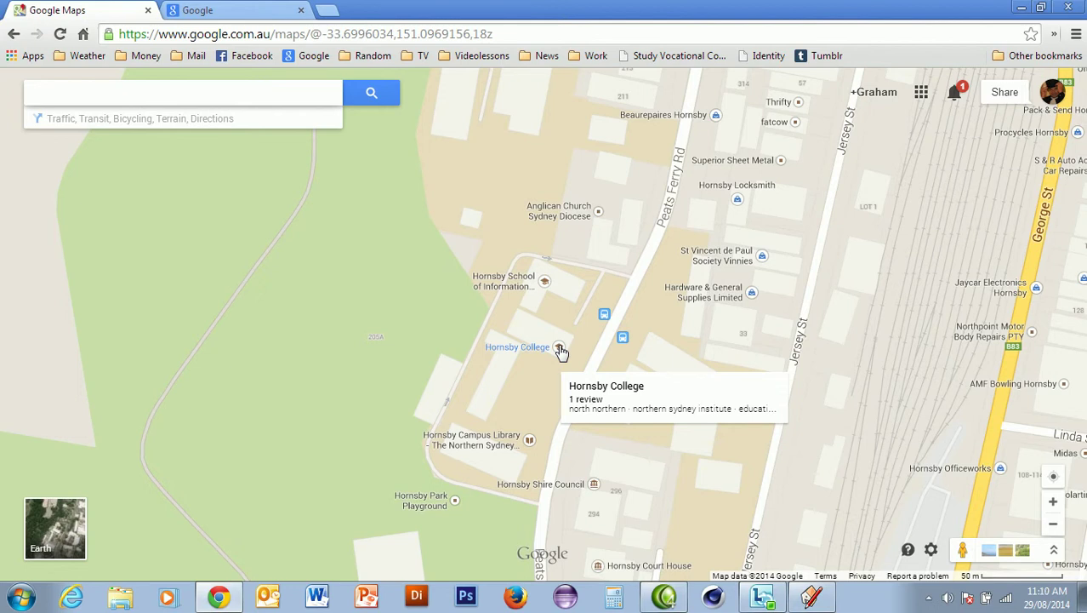
Use What's here? on Hornsby College to show coordinates -33.699717, 151.097012
right_click(561, 351)
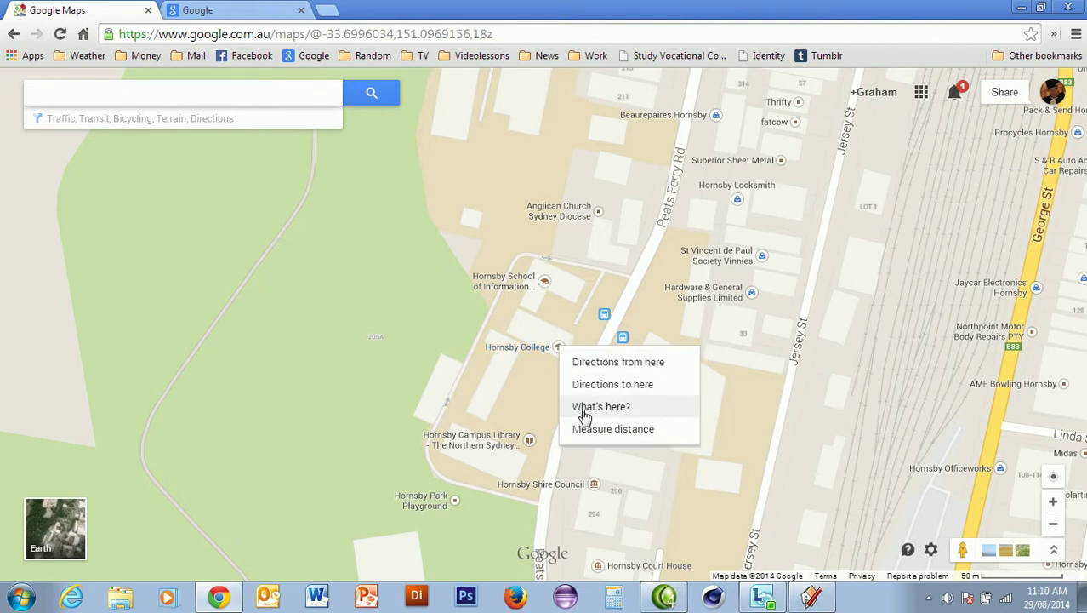
left_click(589, 408)
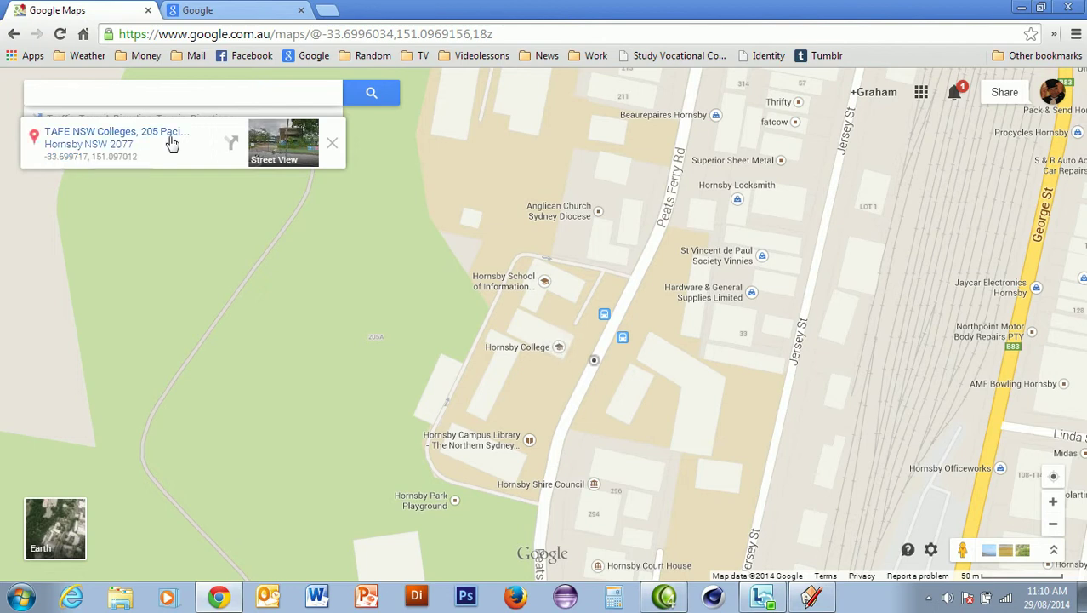
left_click(809, 597)
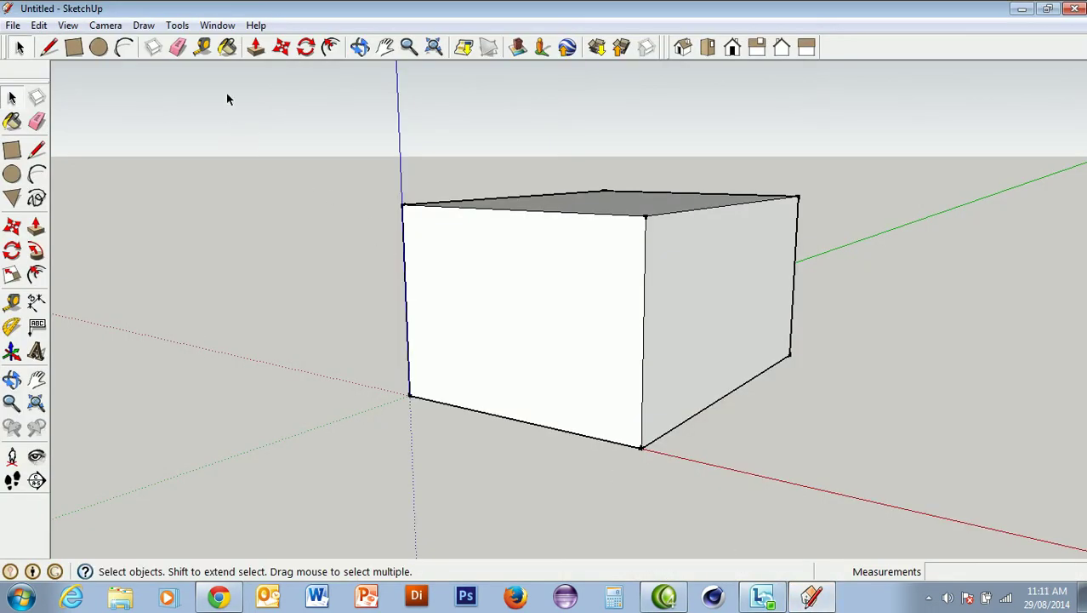
Open Window > Model Info on its Geo-location page
left_click(226, 26)
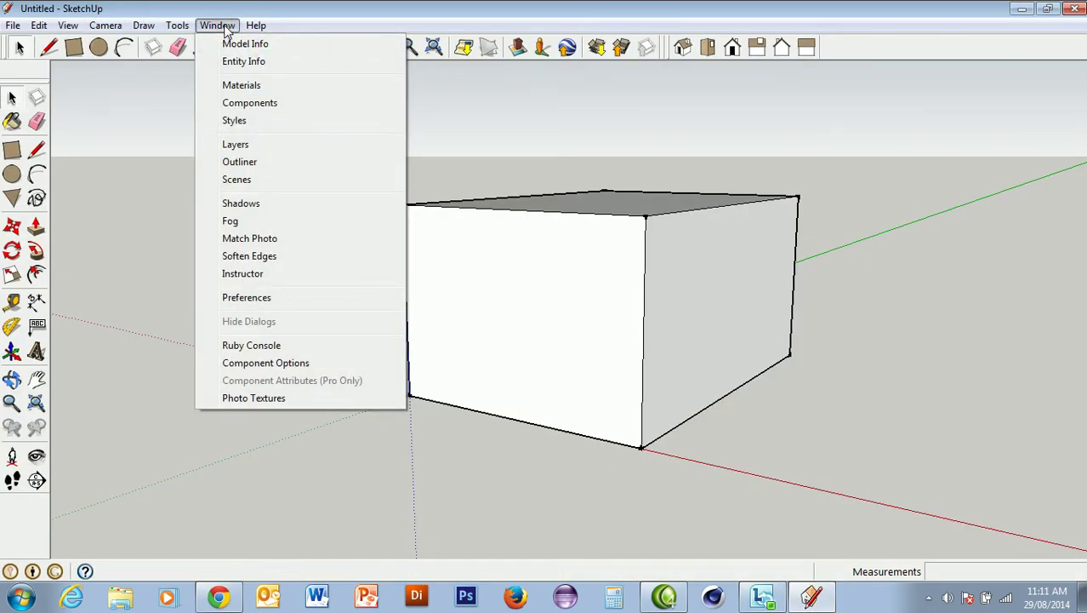
left_click(232, 42)
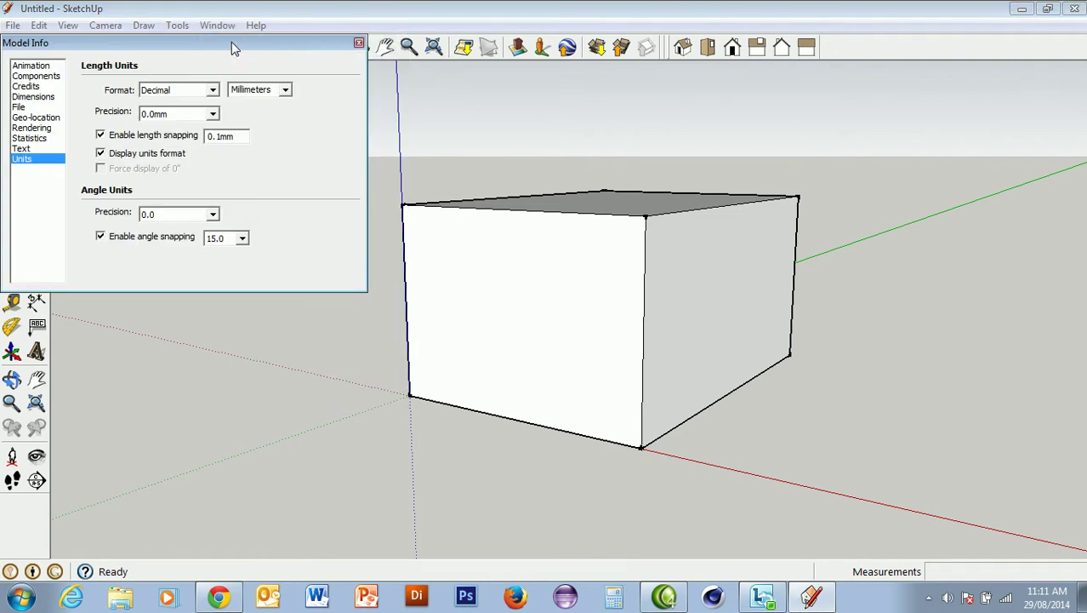
left_click(43, 120)
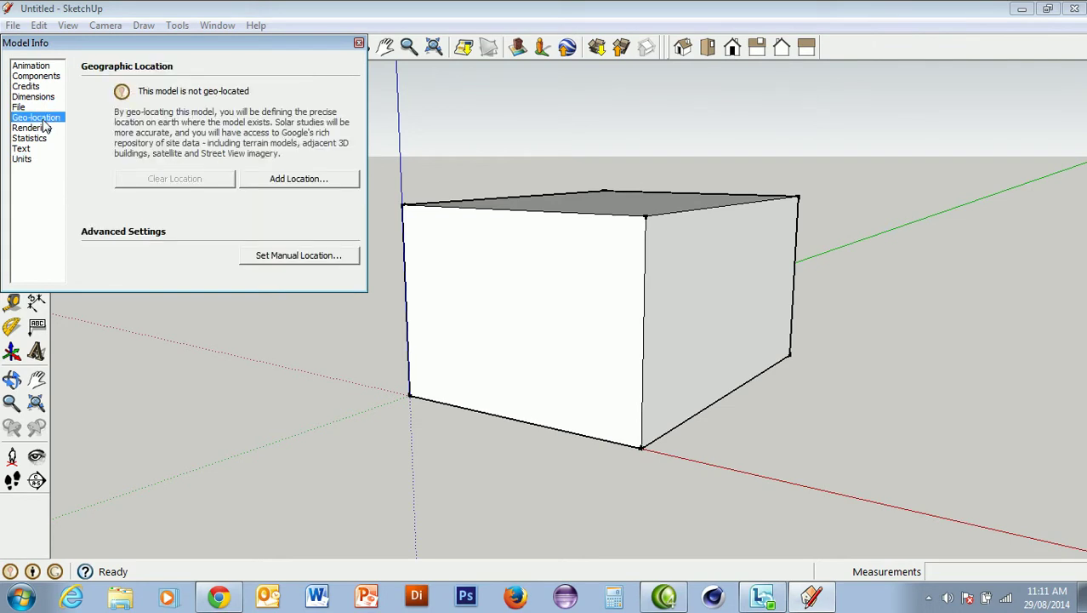
Start a manual location with country Australia and location name Hornsby
left_click(294, 256)
left_click_drag(186, 125, 156, 124)
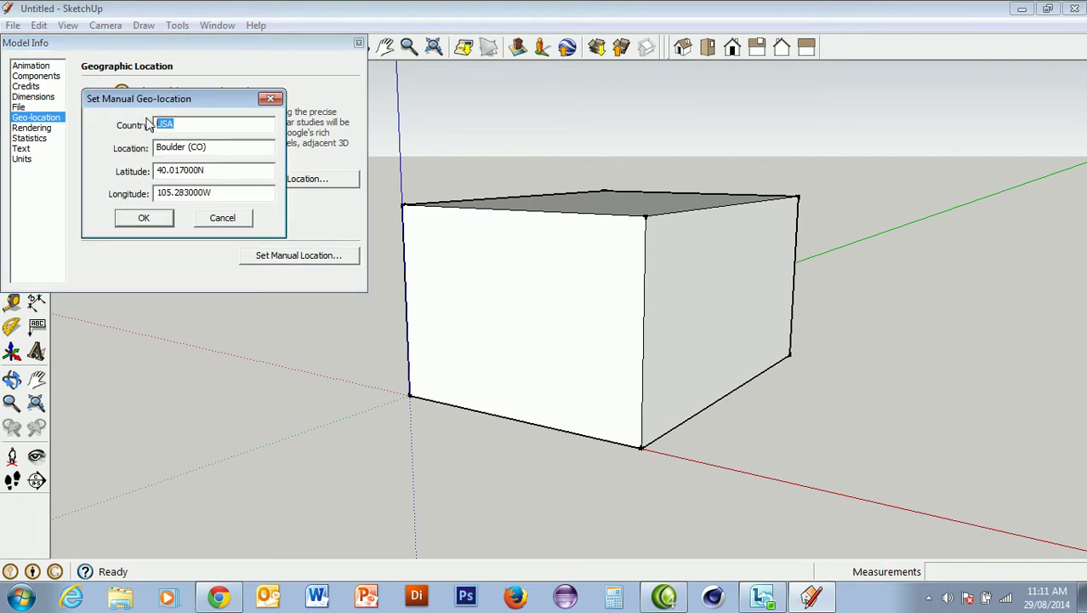
type("Australia")
left_click_drag(209, 149, 136, 147)
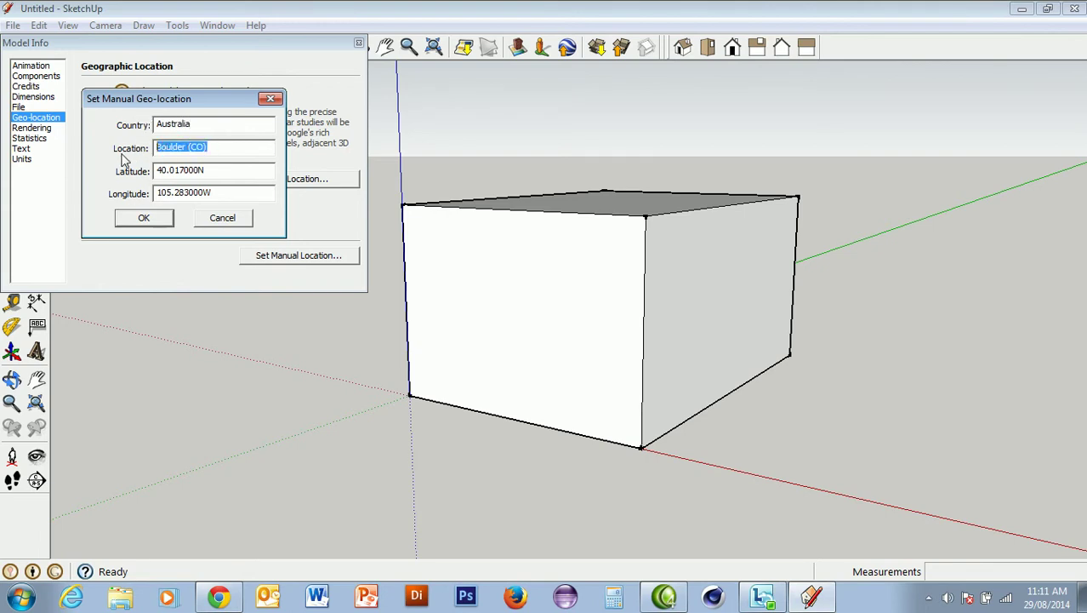
type("Hornsby")
left_click_drag(211, 170, 135, 166)
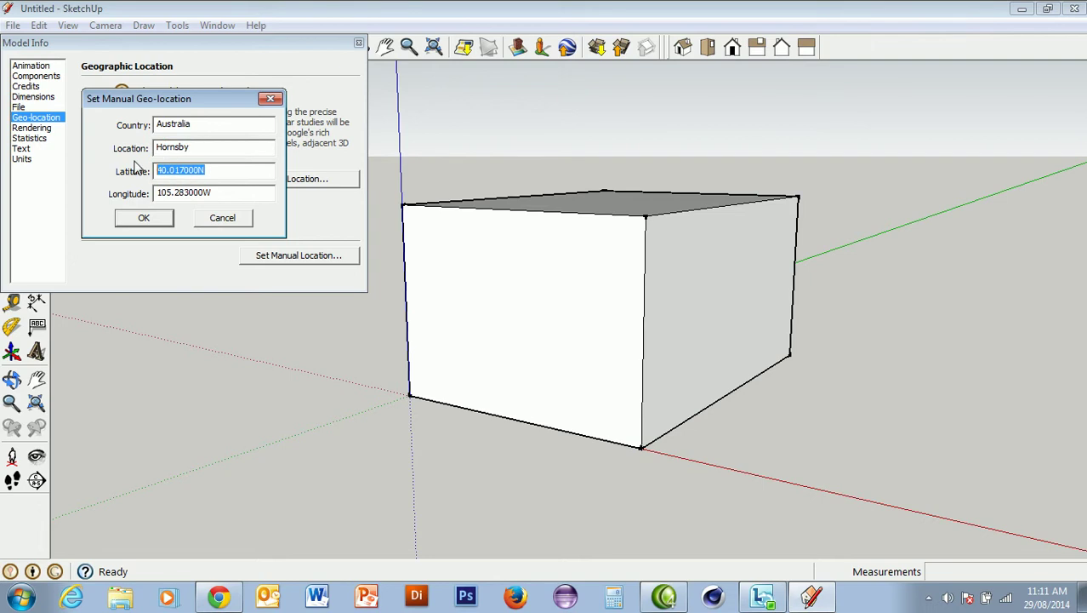
type("-33.")
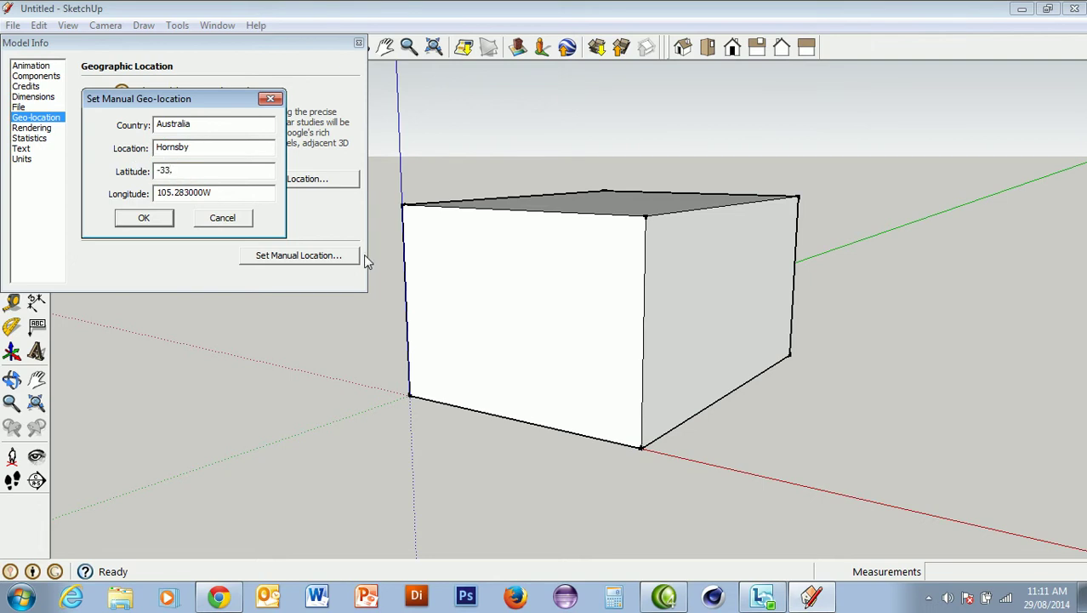
type("699717S")
key("Home")
key("Delete")
left_click_drag(219, 193, 133, 185)
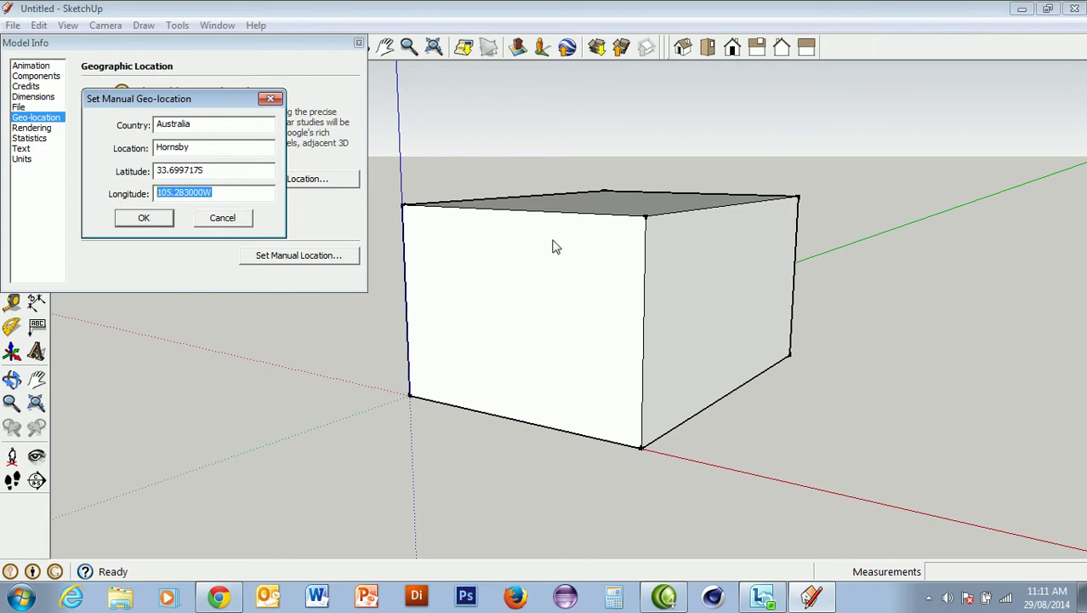
type("151")
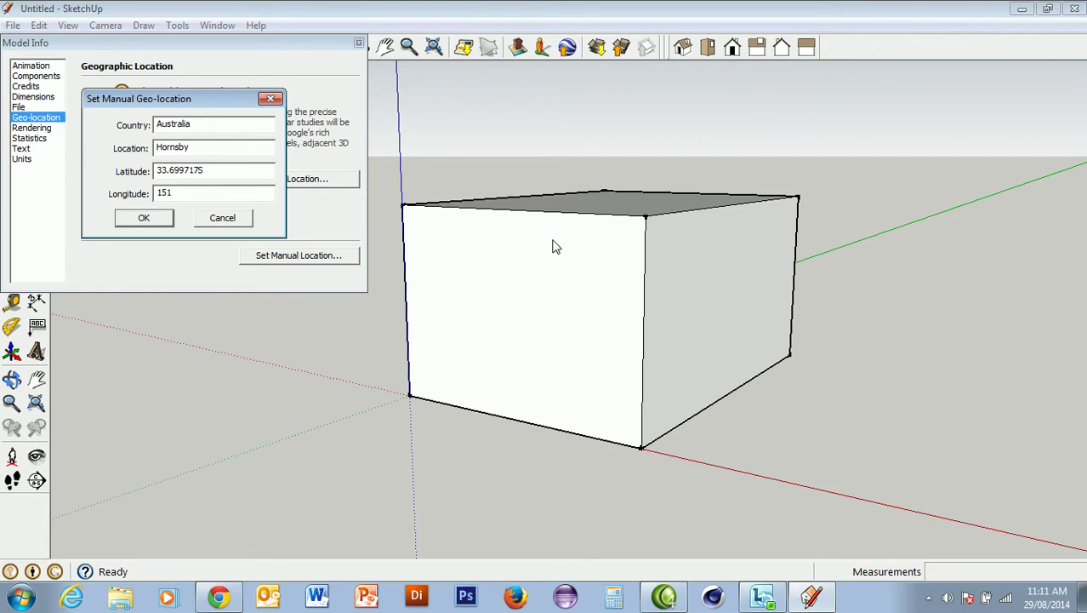
type(".097012E")
left_click(144, 218)
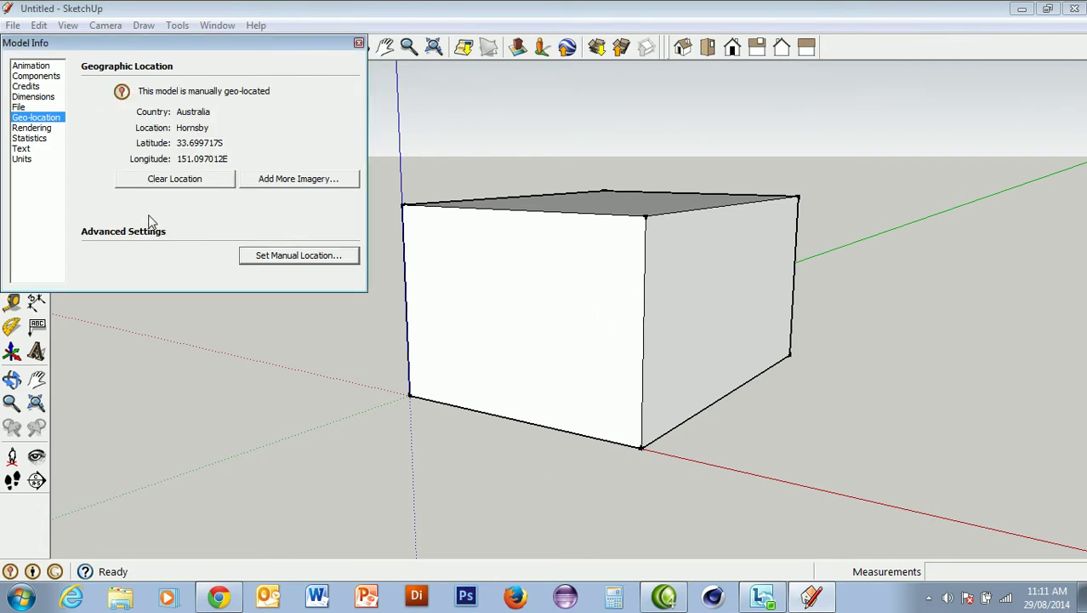
Close Model Info and open Shadow Settings, moving the panel to the upper right
left_click(357, 43)
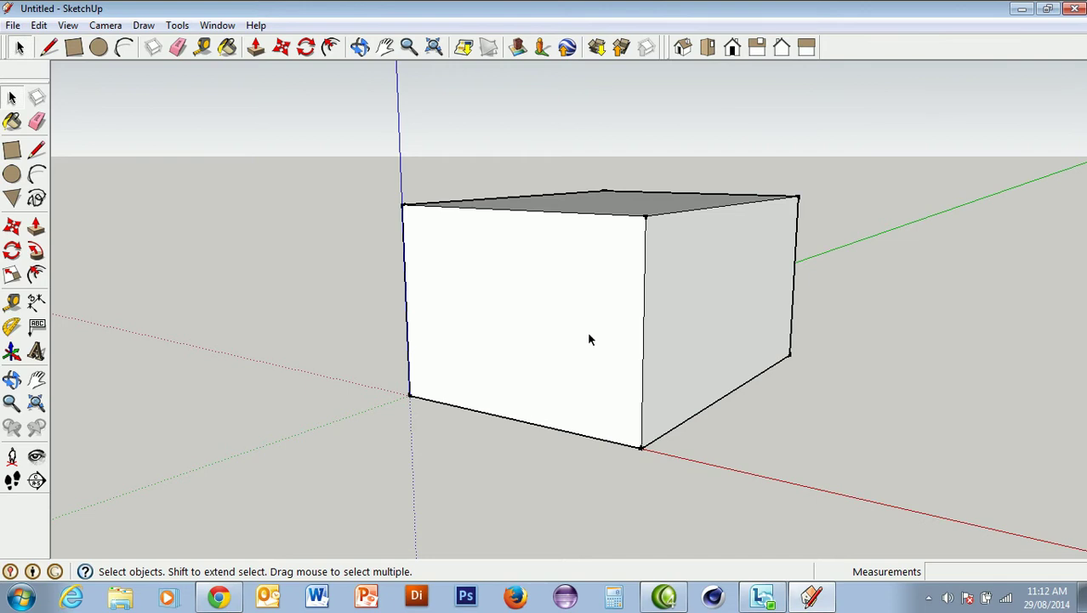
left_click(217, 25)
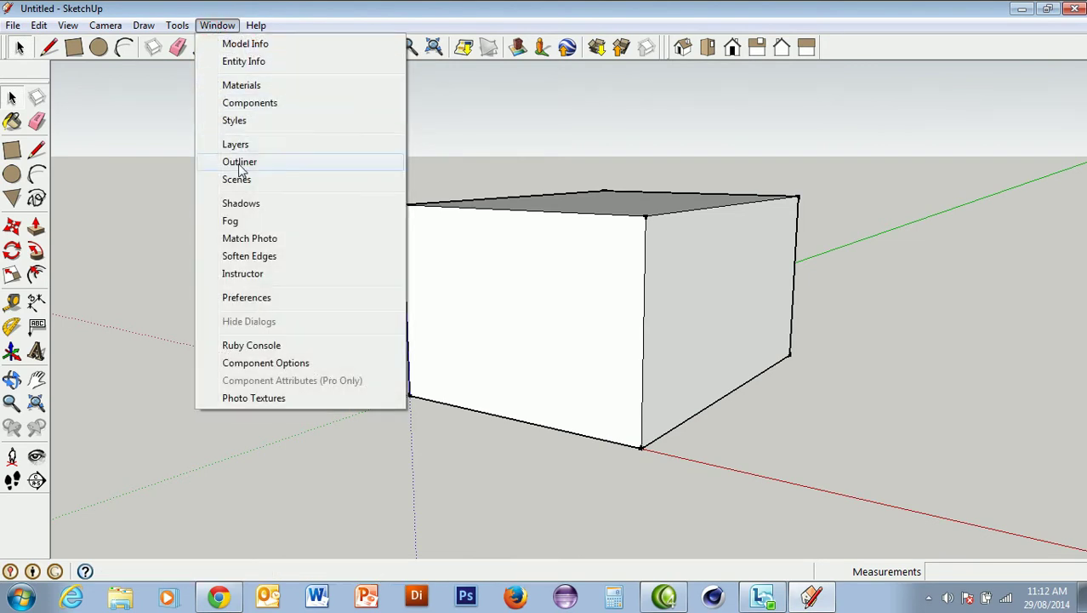
left_click(244, 207)
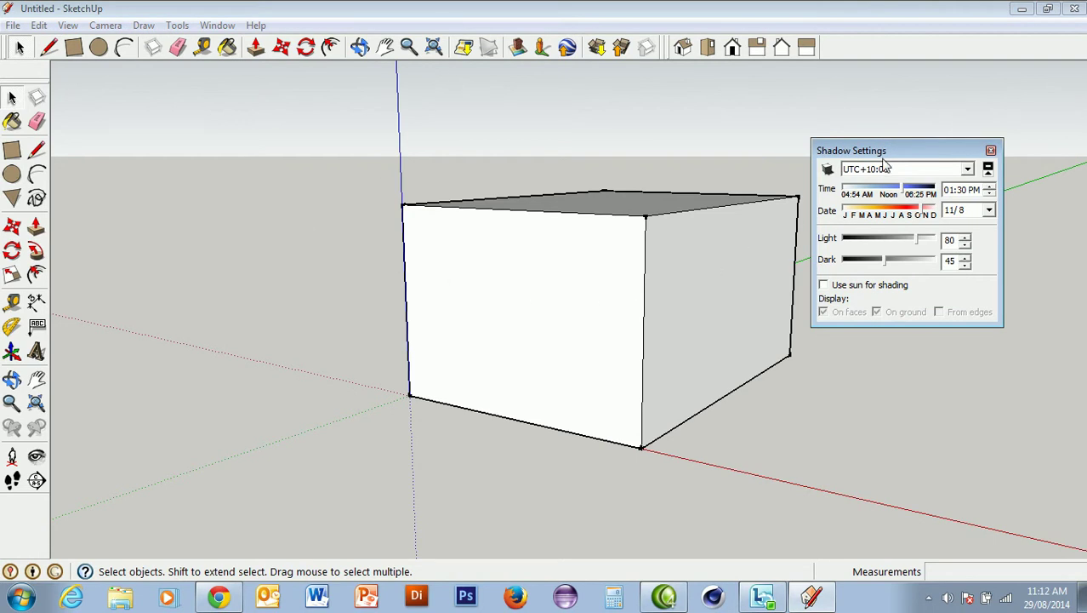
left_click_drag(891, 151, 928, 99)
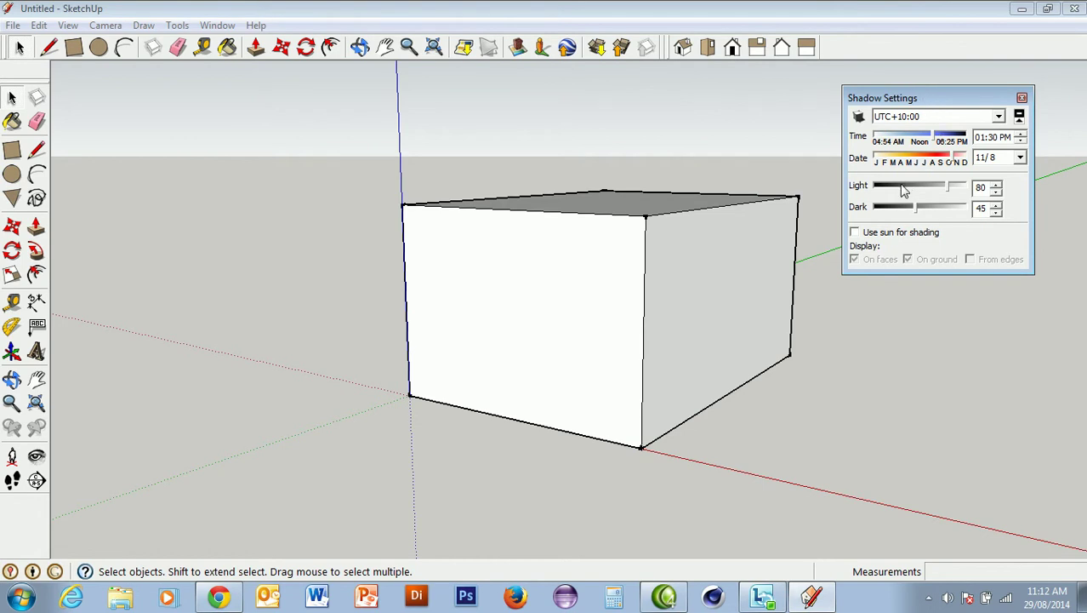
Turn on View > Shadows and set the shadow time to about 12:44 PM
left_click(68, 26)
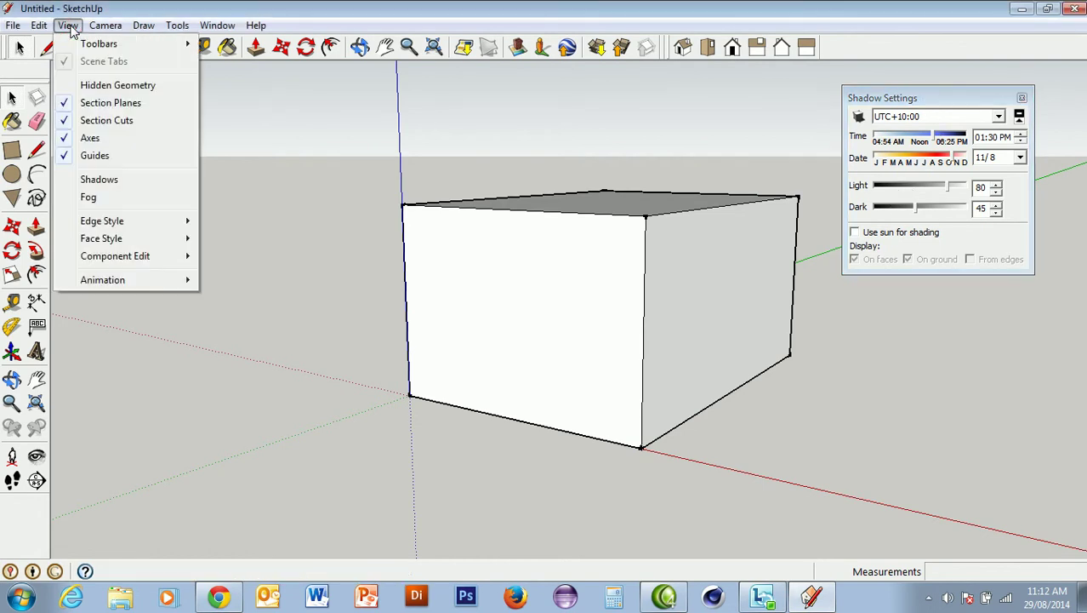
left_click(96, 181)
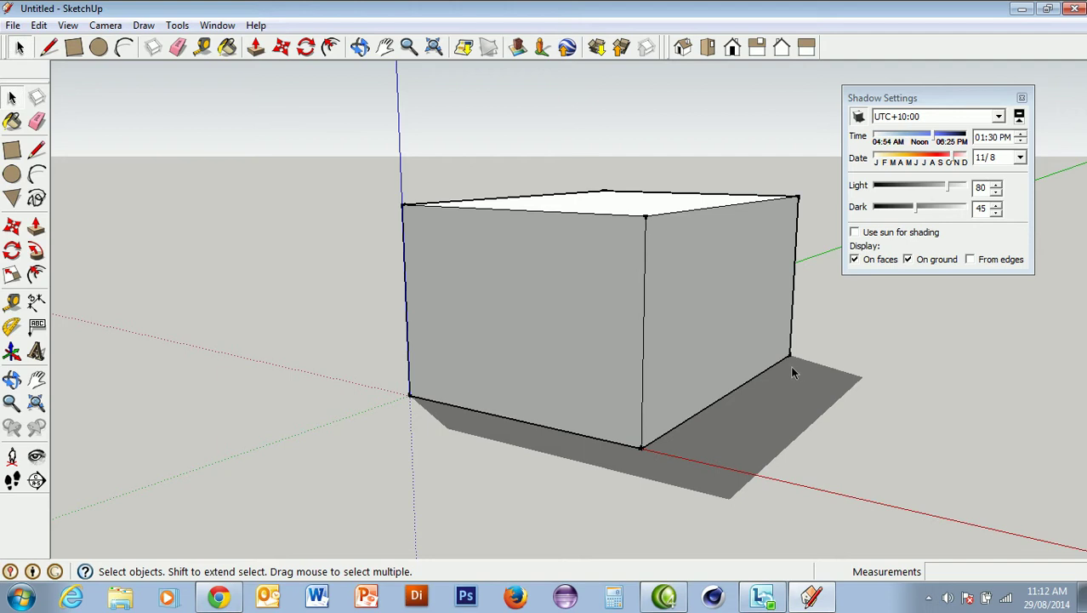
mouse_move(936, 143)
left_mouse_down()
mouse_move(887, 142)
mouse_move(943, 142)
mouse_move(930, 142)
left_mouse_up()
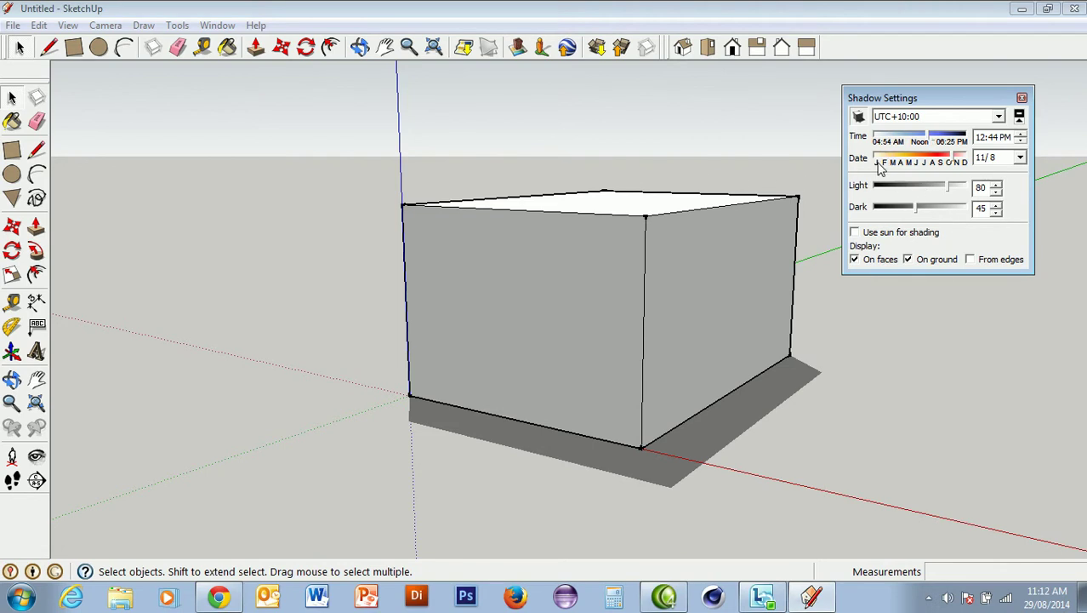
Set the shadow date to 7/8 and the time to about 12:42 PM
left_click_drag(953, 161, 925, 168)
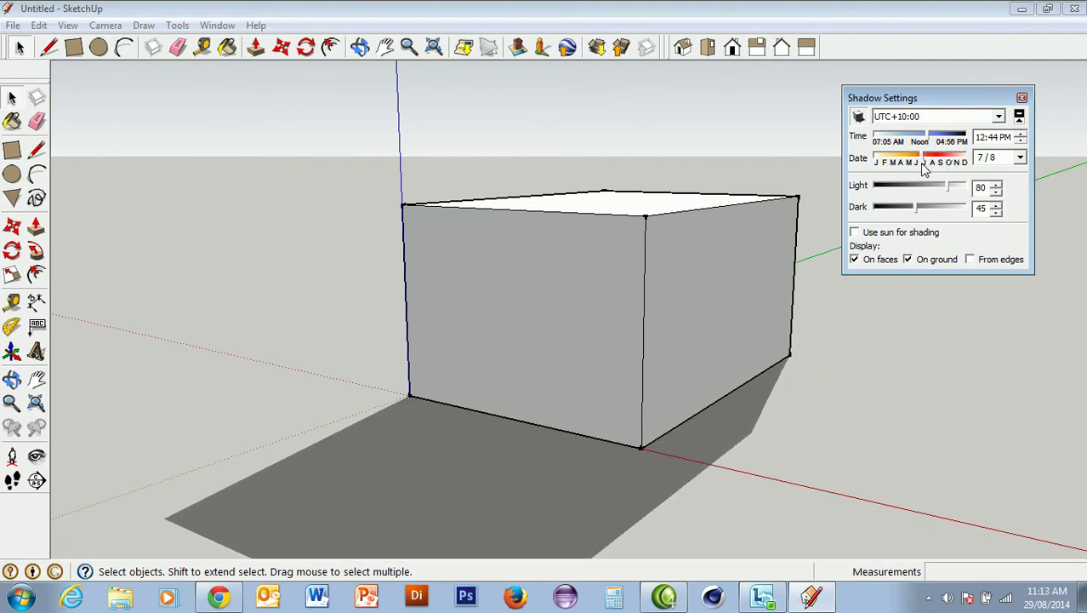
left_click_drag(927, 138, 970, 128)
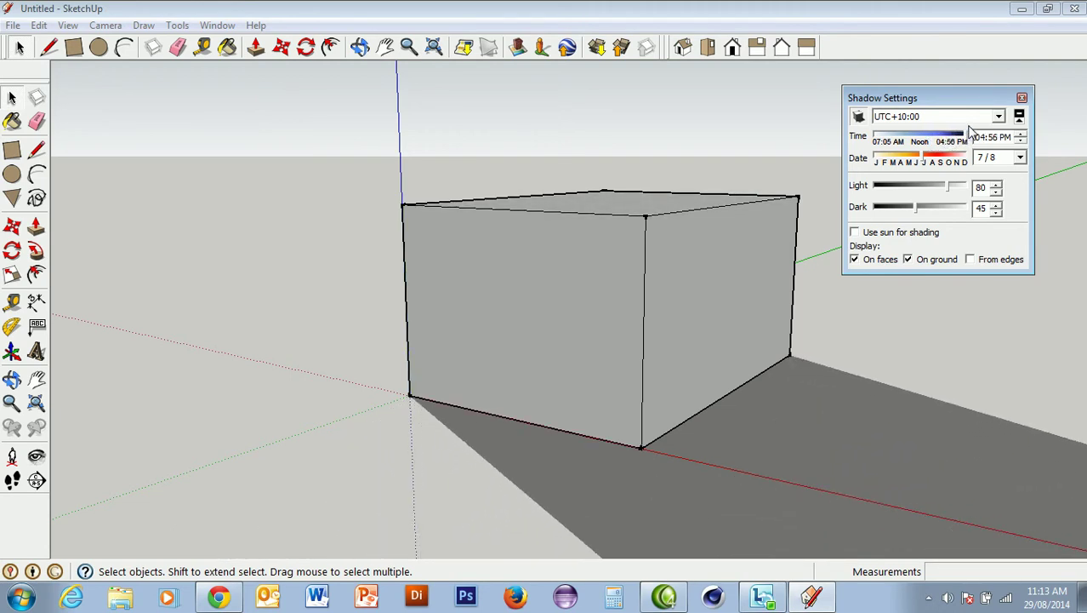
left_click_drag(974, 132, 928, 139)
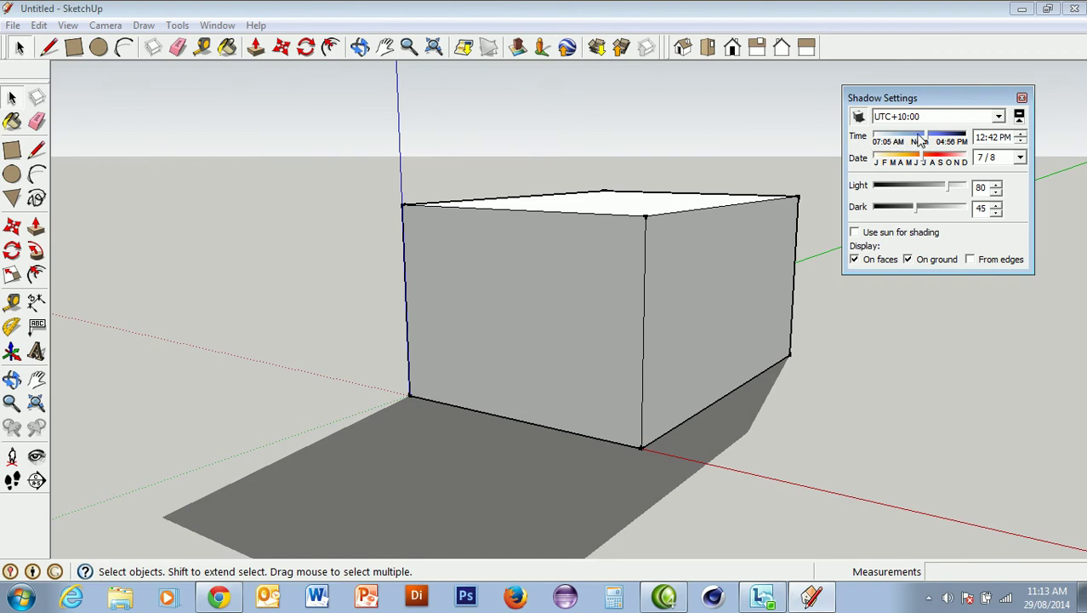
Sweep the shadow time through the morning, ending at 03:02 PM
left_click_drag(928, 139, 895, 144)
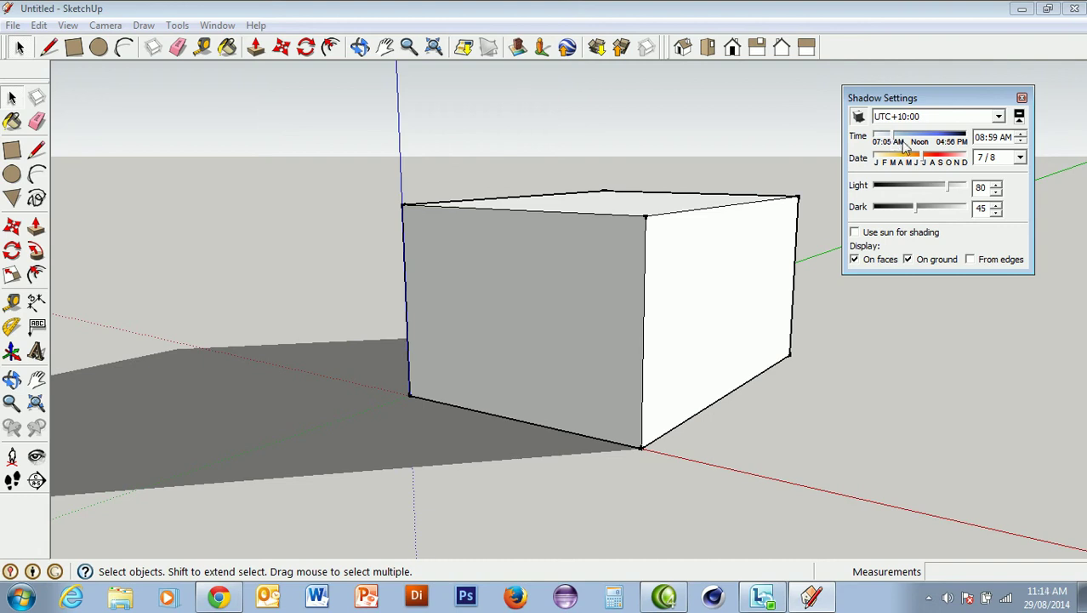
left_click(900, 140)
left_click_drag(901, 140, 951, 139)
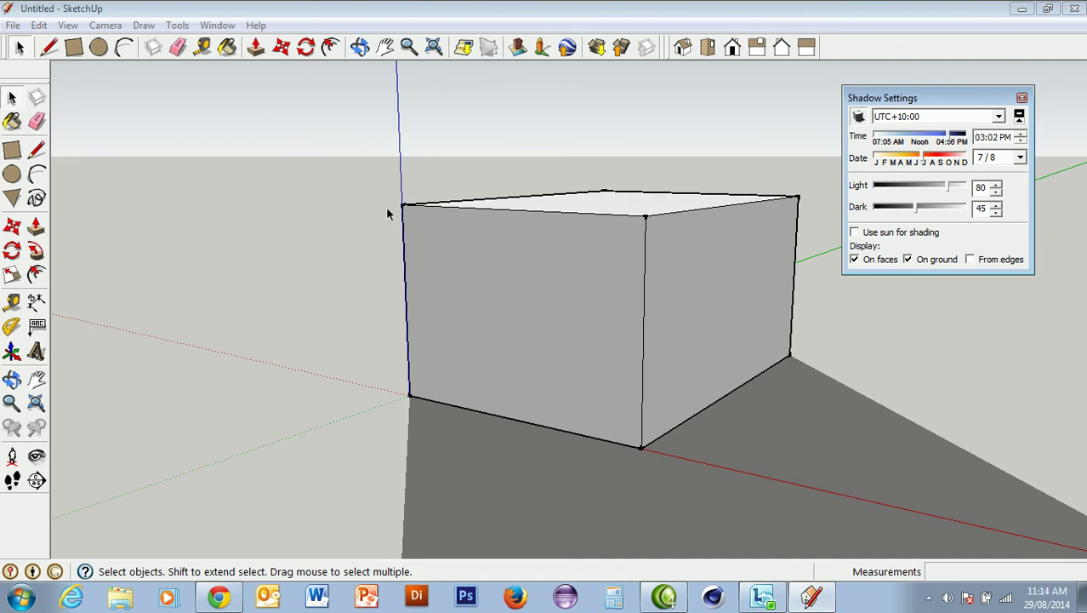
Switch to Top view and zoom out slightly to see the box and its 3:02 PM shadow
left_click(708, 50)
scroll(671, 264, "down", 5)
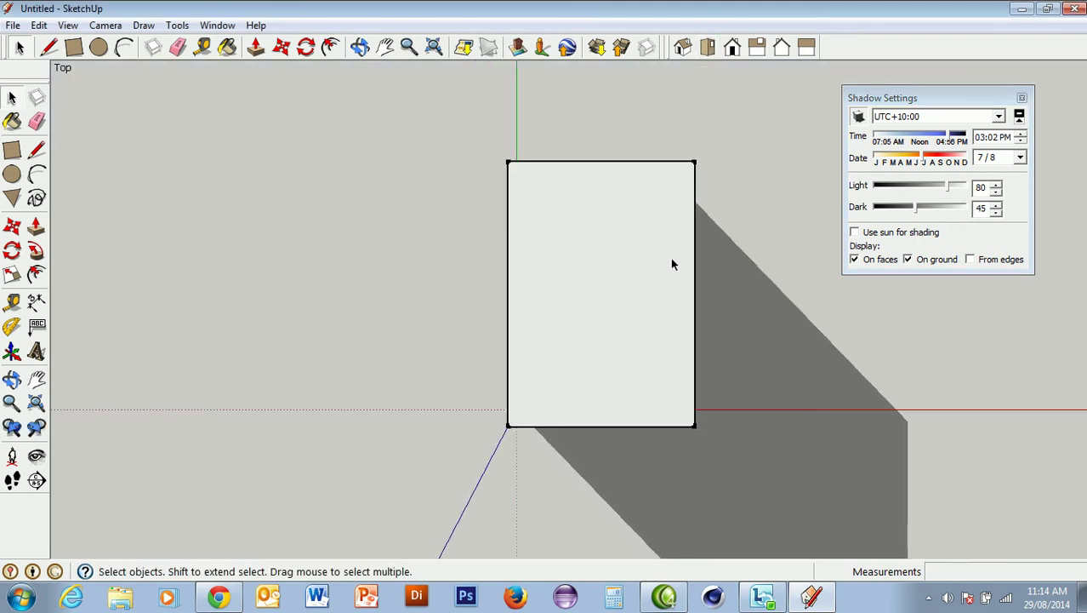